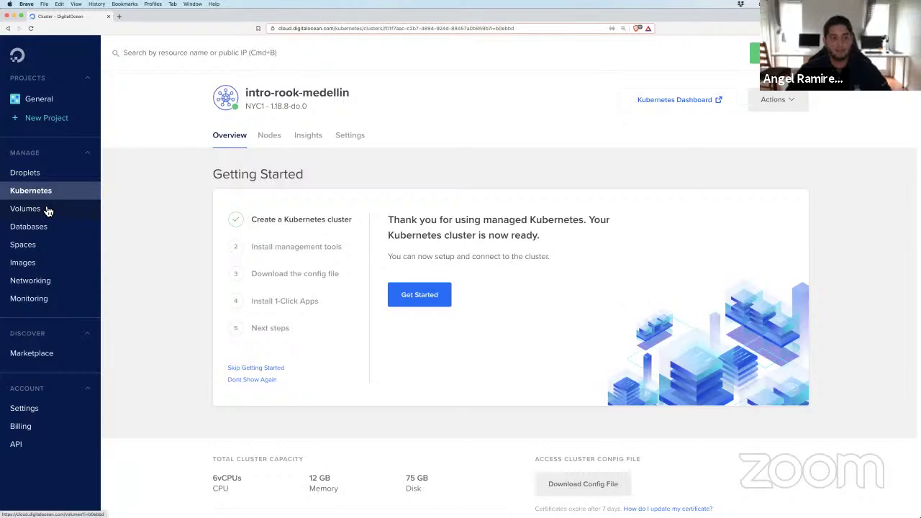
# - Inspect the individual nodes in the intro-rook-medellin cluster's node pool
pyautogui.click(274, 137)
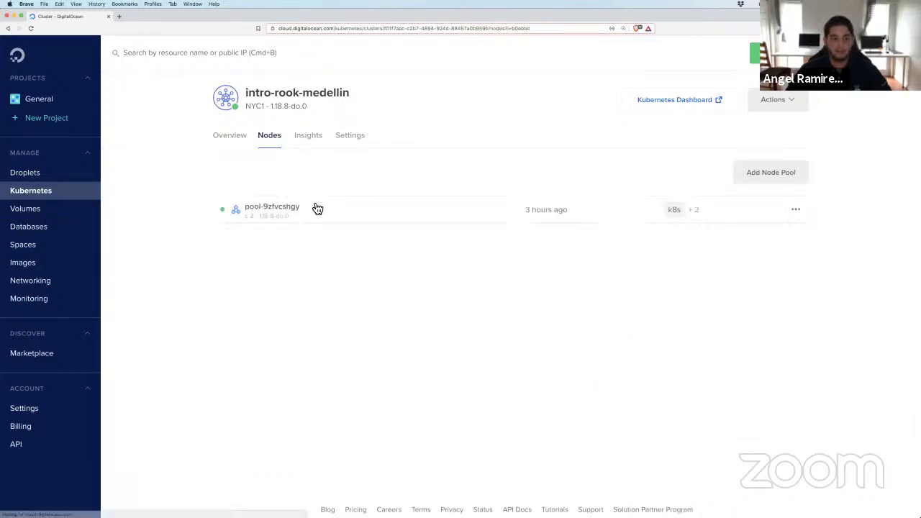
pyautogui.click(343, 219)
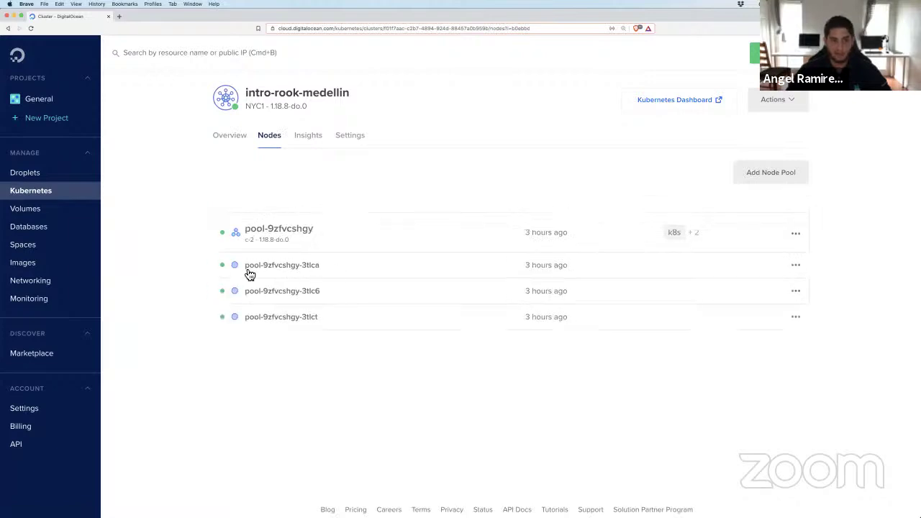
pyautogui.moveTo(246, 266); pyautogui.dragTo(378, 279)
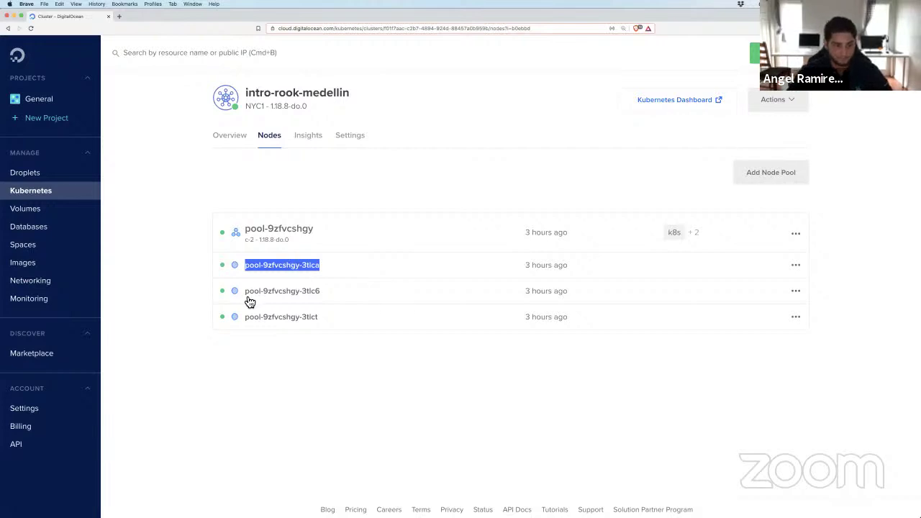
pyautogui.moveTo(246, 291); pyautogui.dragTo(325, 293)
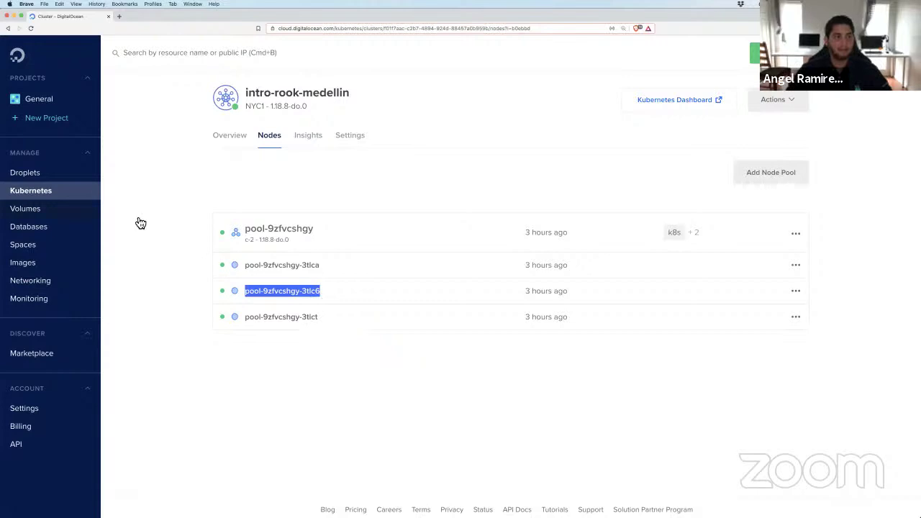
# - Start a new block storage volume and choose pool-9zfvcshgy-3tlct as the droplet to attach it to
pyautogui.click(26, 209)
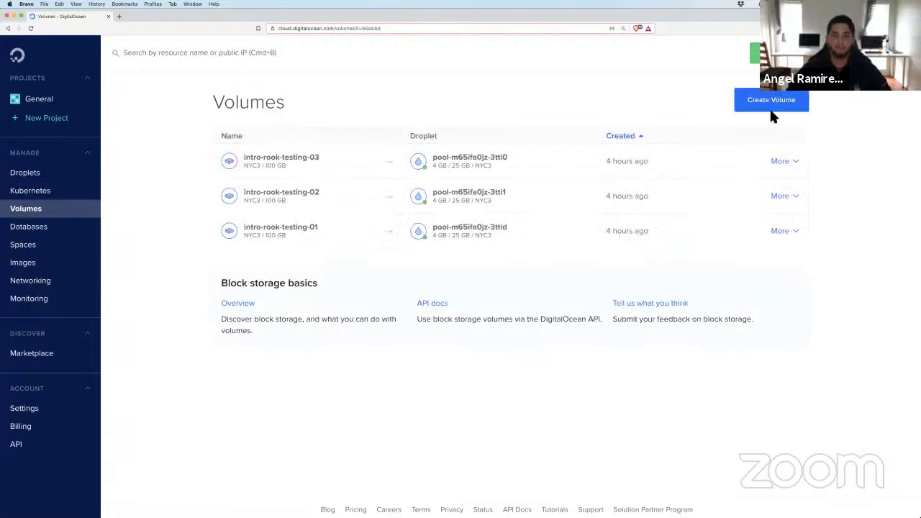
pyautogui.click(771, 106)
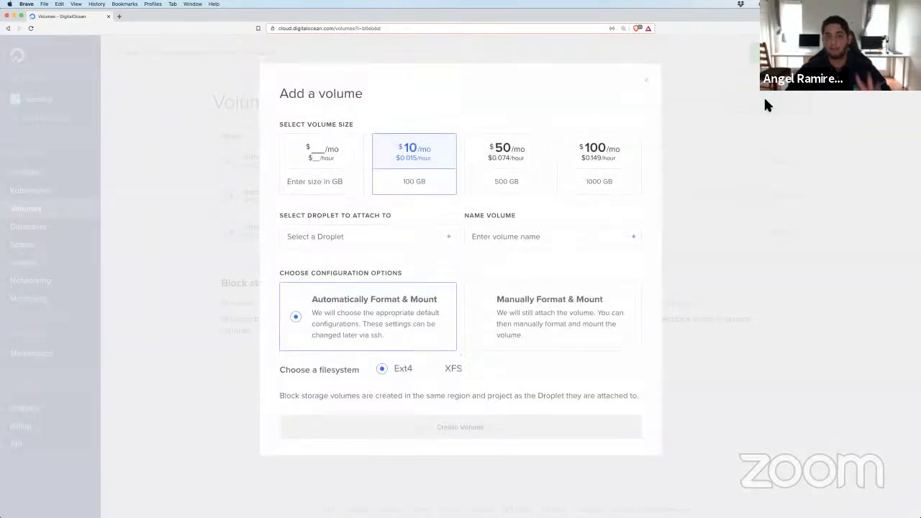
pyautogui.click(418, 234)
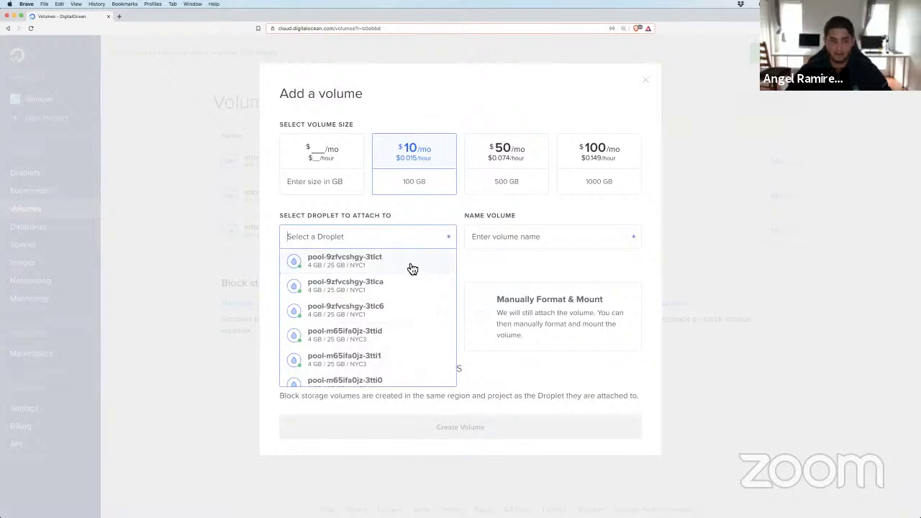
pyautogui.click(413, 268)
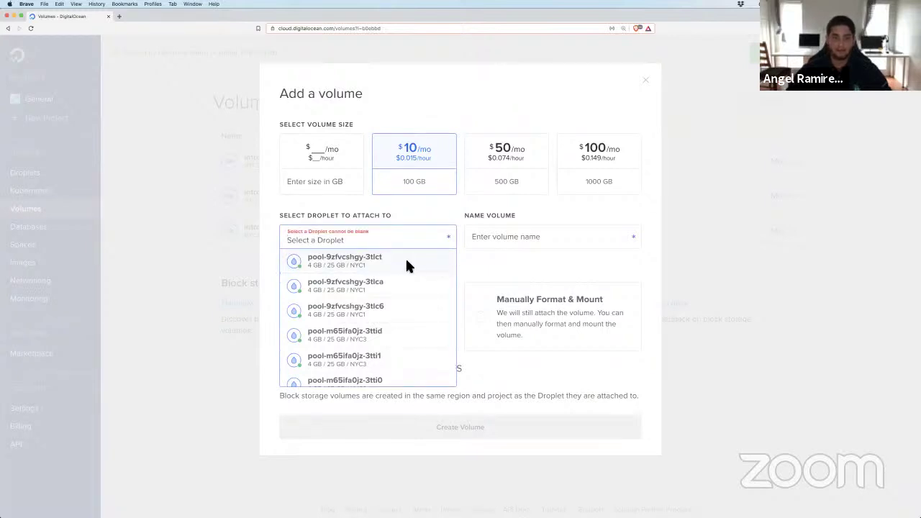
# - Name the new volume intro-rook-medellin-01, replacing the suggested name
pyautogui.tripleClick(534, 243)
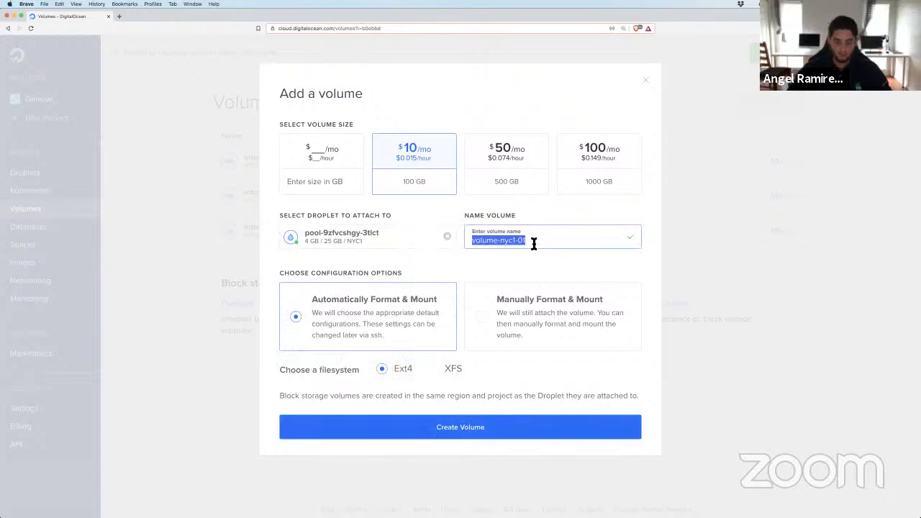
pyautogui.press('BackSpace')
pyautogui.write('intro')
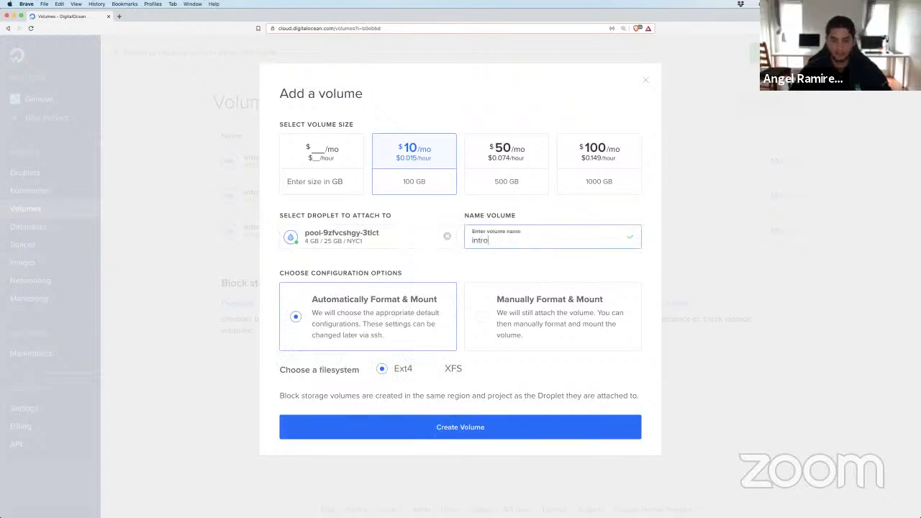
pyautogui.write('-rook-')
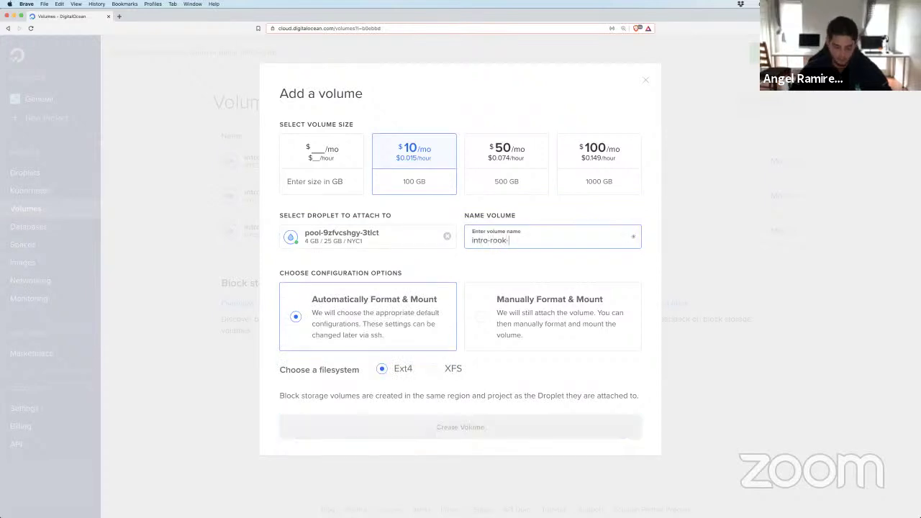
pyautogui.write('medellin-01')
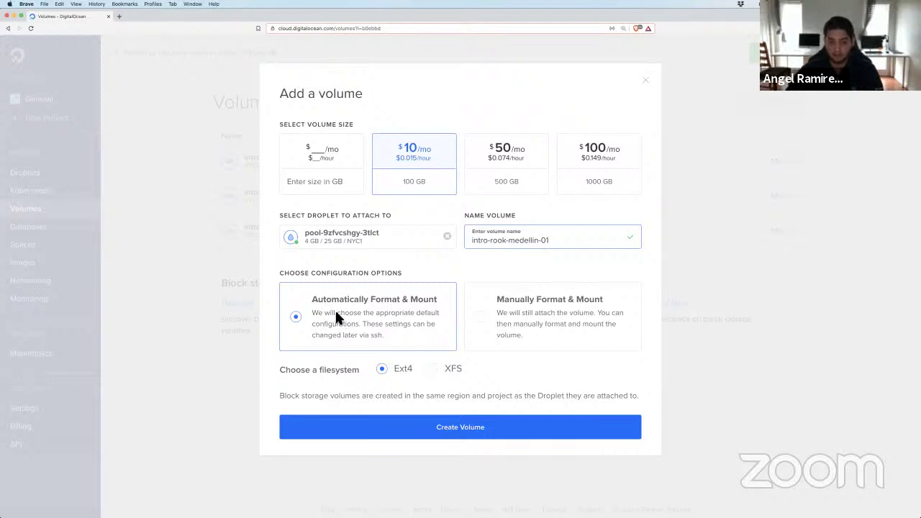
# - Set intro-rook-medellin-01 to Manually Format & Mount, create it, and dismiss the configuration instructions
pyautogui.click(520, 324)
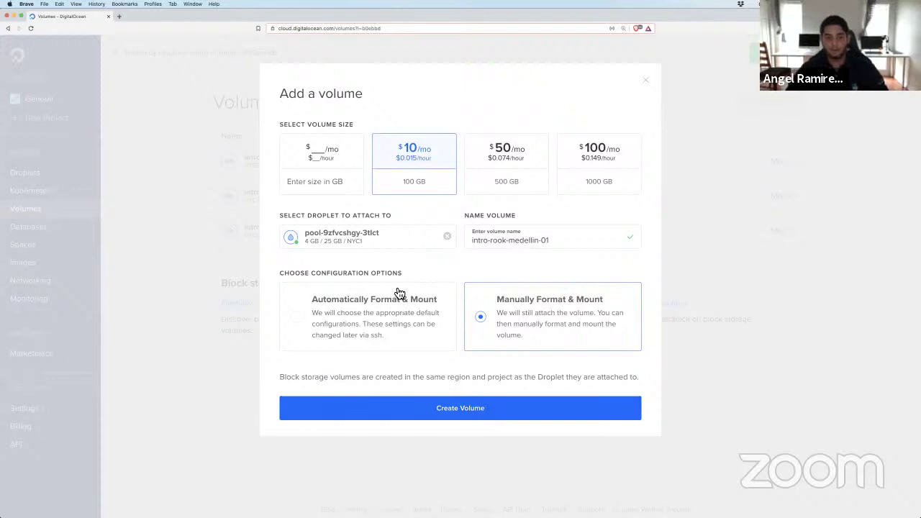
pyautogui.click(463, 410)
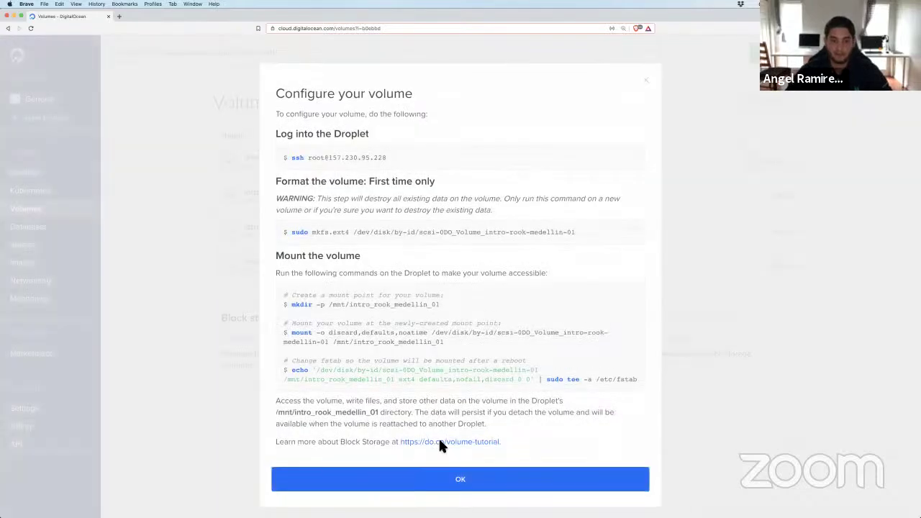
pyautogui.click(462, 481)
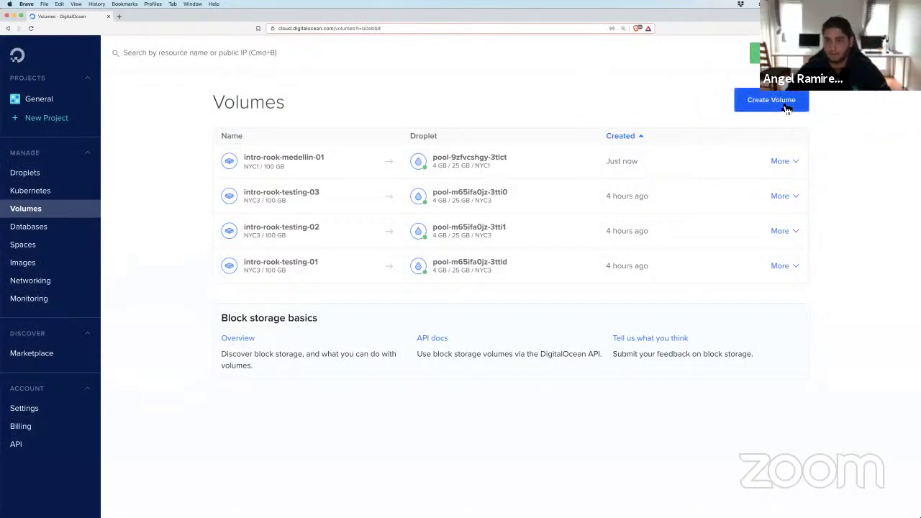
# - Start a second volume attached to the droplet pool-9zfvcshgy-3tlca and name it intro-rook-medellin-02
pyautogui.click(785, 101)
pyautogui.click(378, 239)
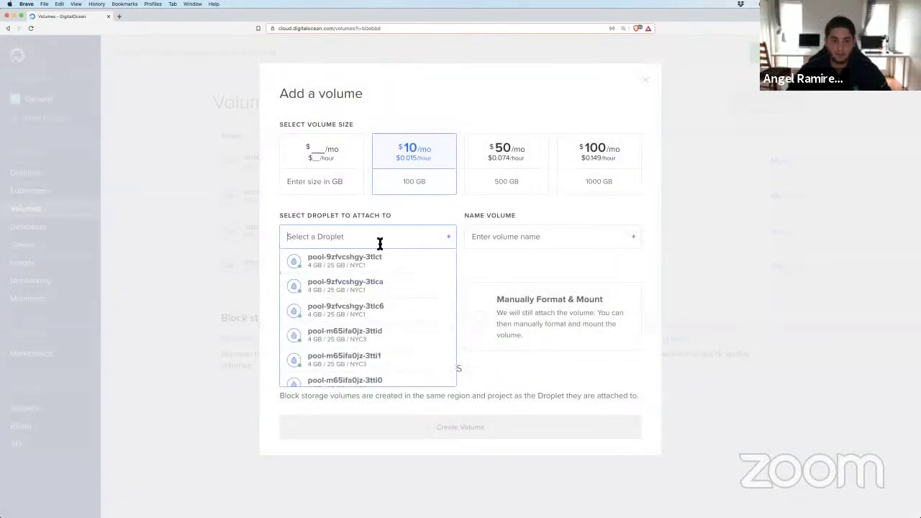
pyautogui.click(396, 292)
pyautogui.tripleClick(520, 237)
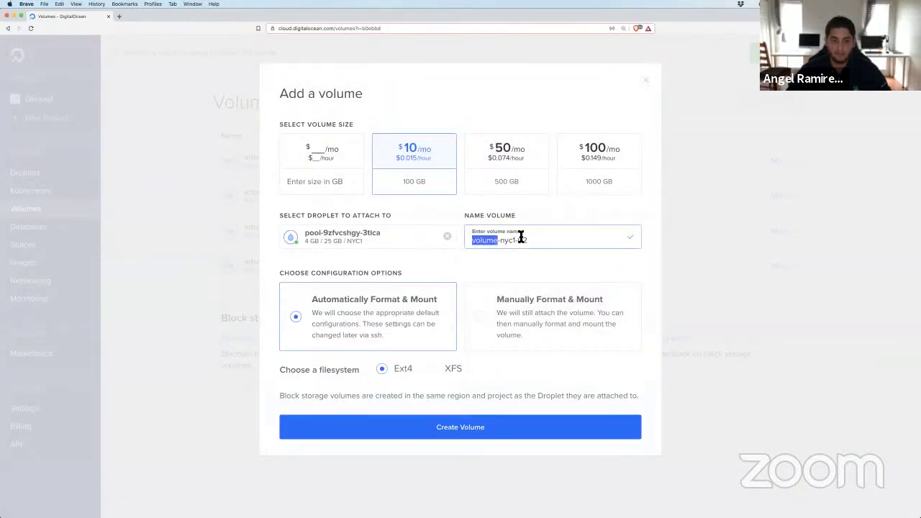
pyautogui.press('BackSpace')
pyautogui.write('intro-')
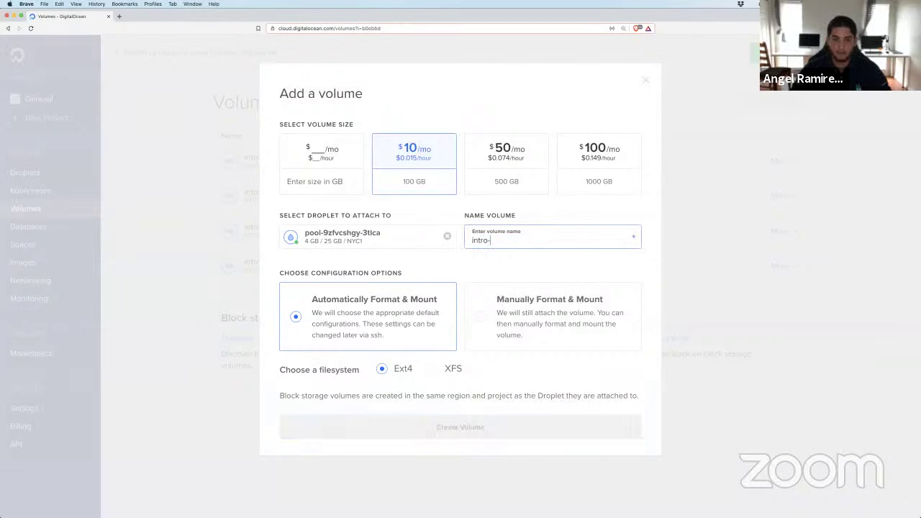
pyautogui.write('rook-m')
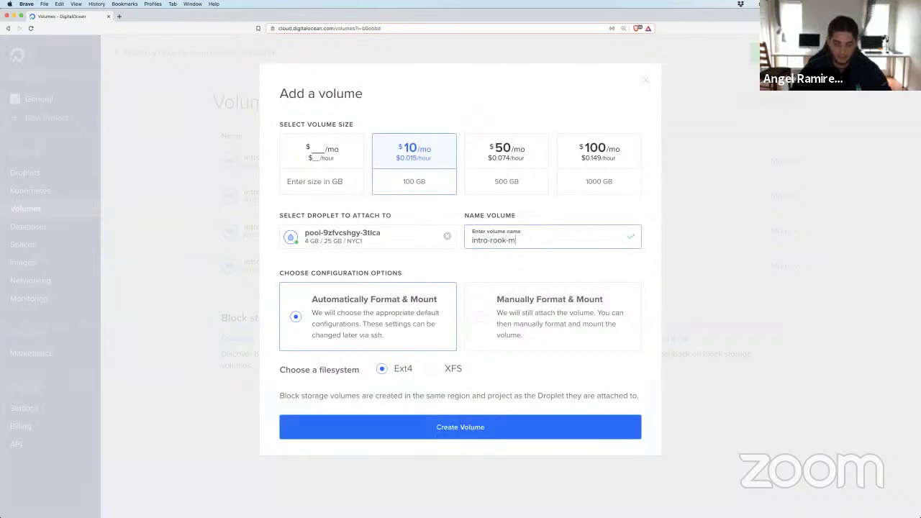
pyautogui.write('edellin-02')
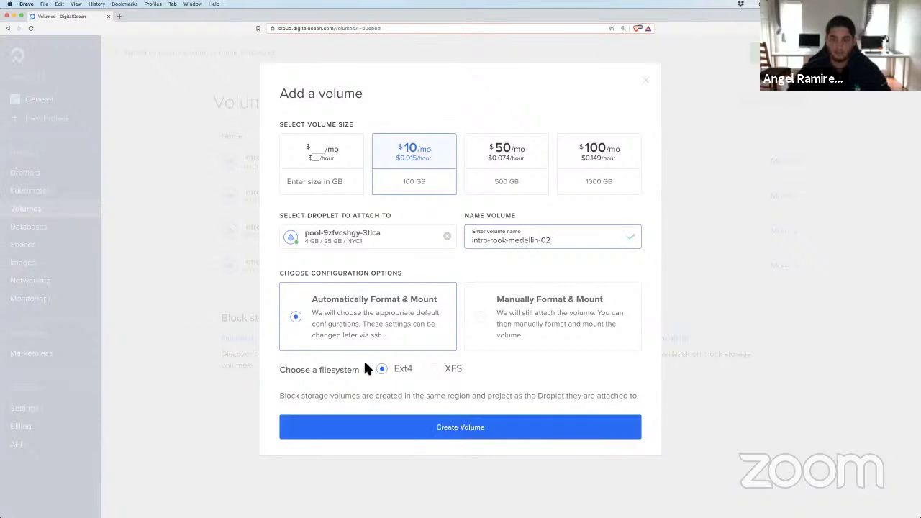
# - Choose manual formatting and mounting for intro-rook-medellin-02, create it, and close the configuration instructions
pyautogui.click(480, 317)
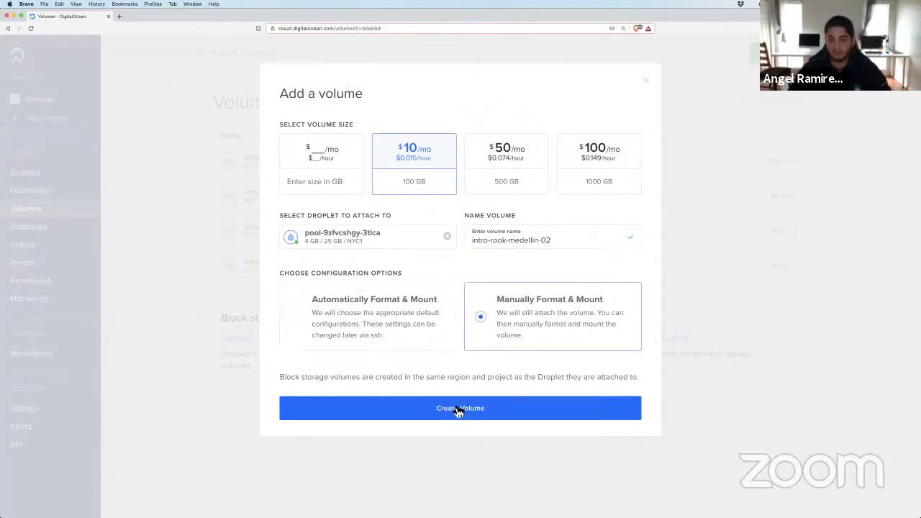
pyautogui.click(455, 409)
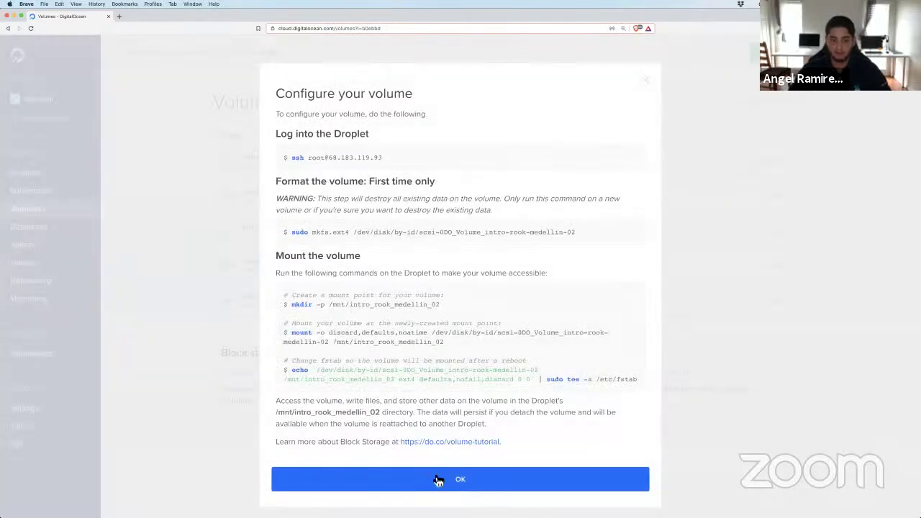
pyautogui.click(438, 481)
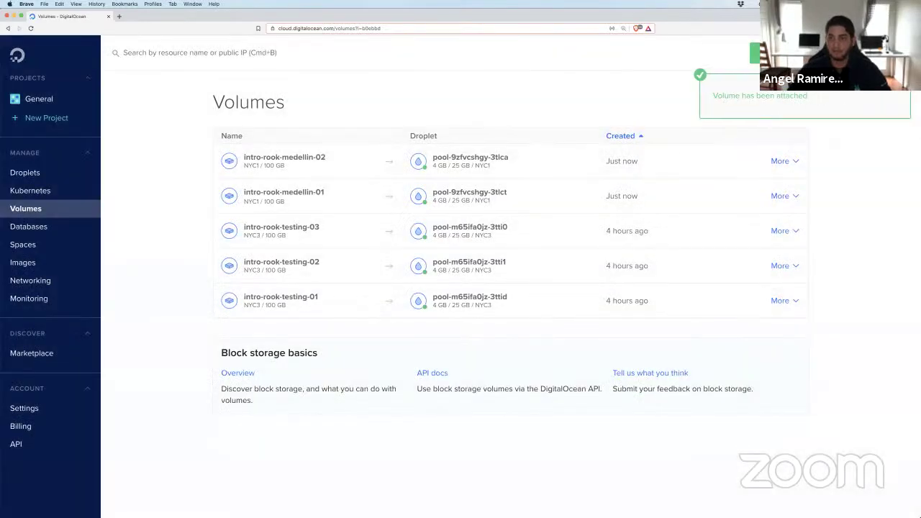
# - Start a third volume attached to the droplet pool-9zfvcshgy-3tlc6 and name it intro-rook-medellin-03
pyautogui.click(766, 100)
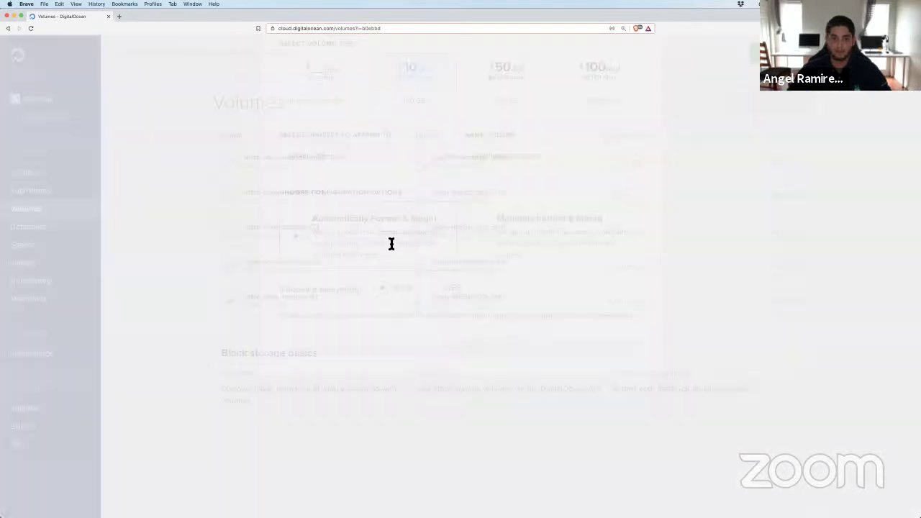
pyautogui.click(391, 241)
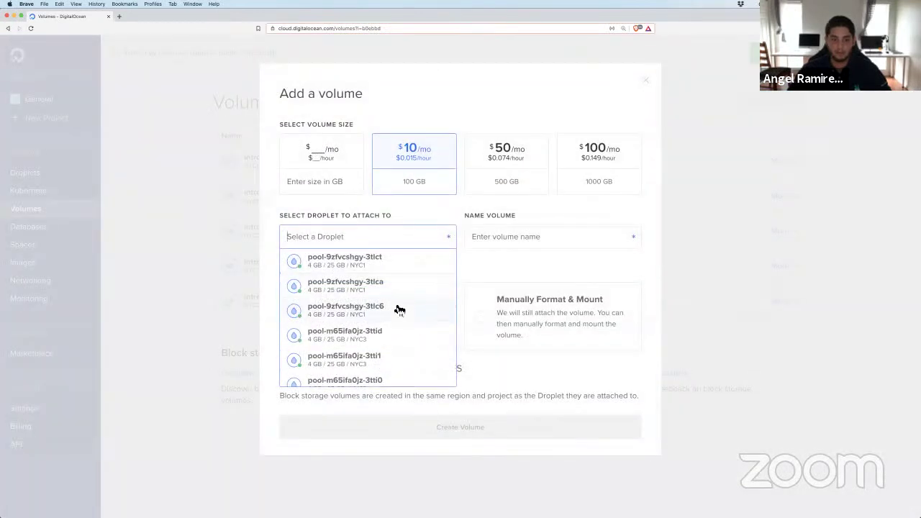
pyautogui.click(397, 307)
pyautogui.tripleClick(508, 240)
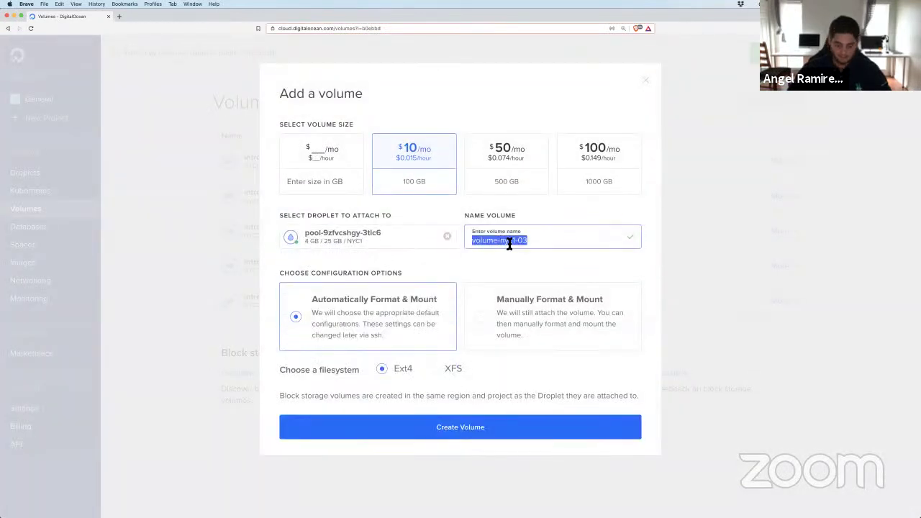
pyautogui.write('intro-rook-med')
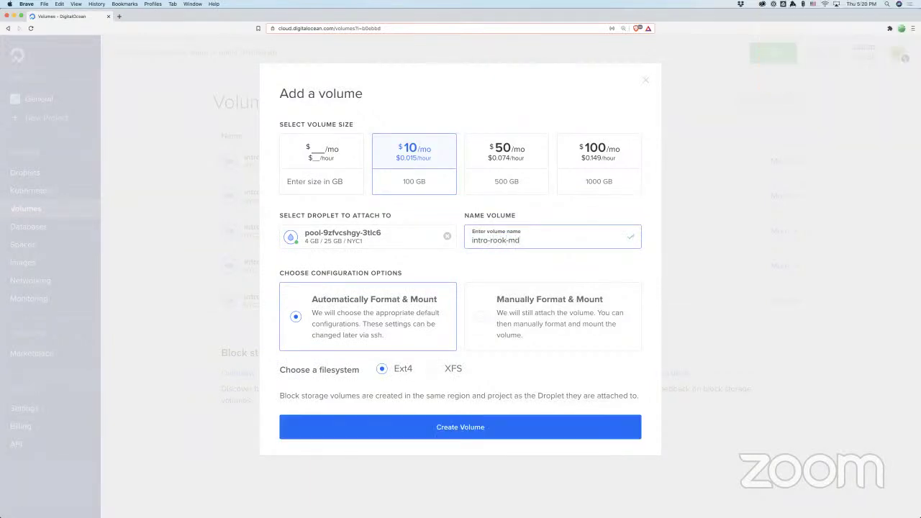
pyautogui.write('ellin-03')
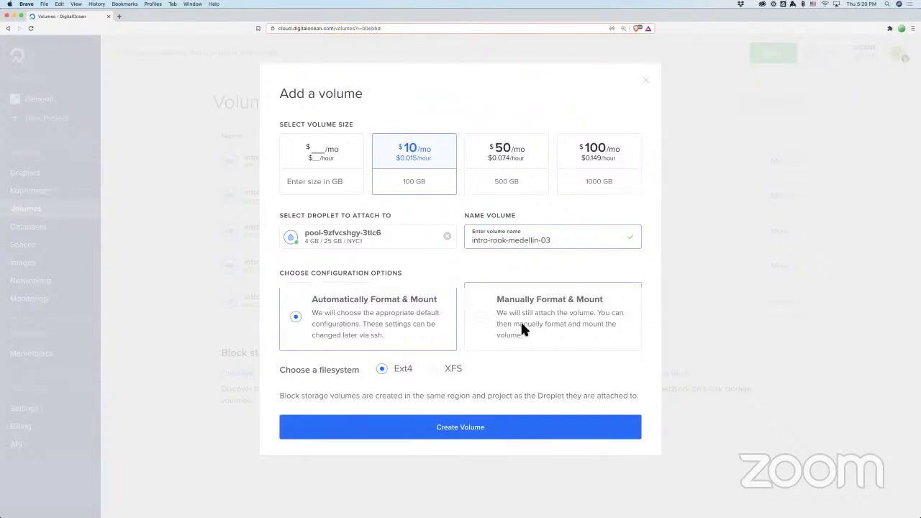
# - Select Manually Format & Mount for intro-rook-medellin-03, create the volume, and dismiss its setup instructions
pyautogui.click(520, 319)
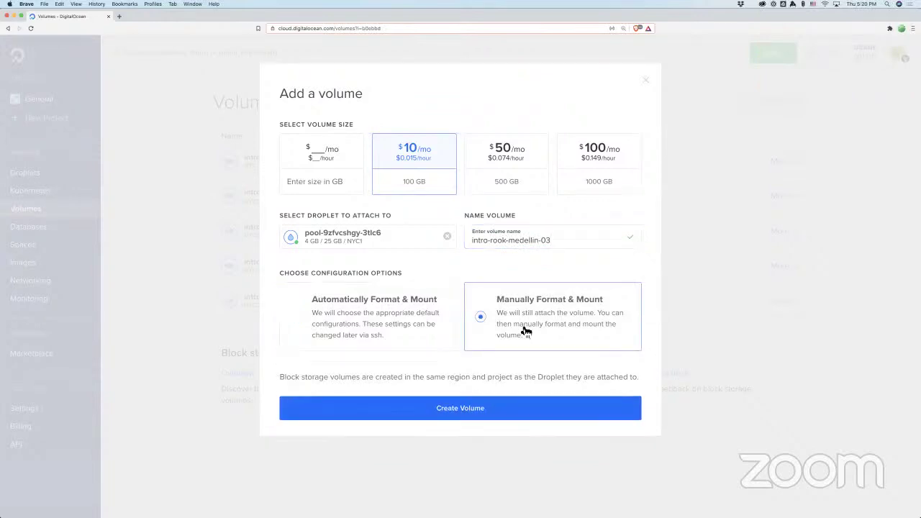
pyautogui.click(474, 415)
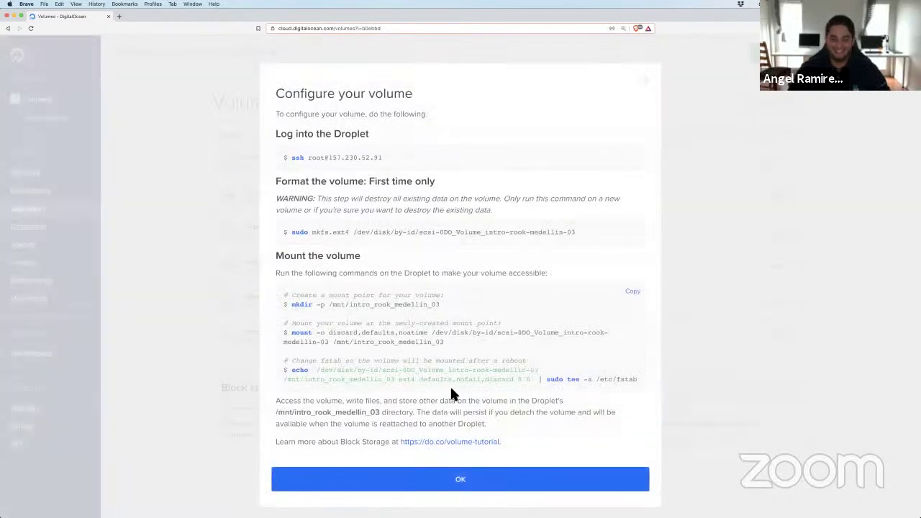
pyautogui.click(468, 487)
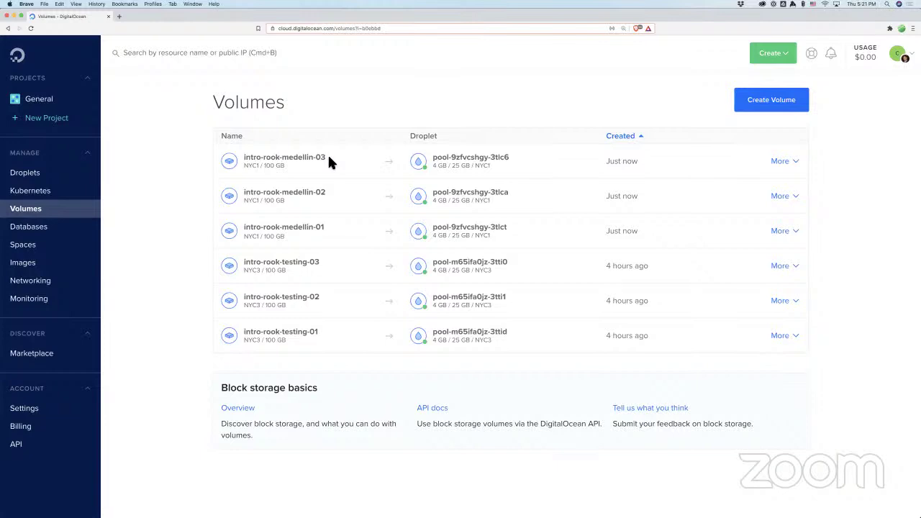
# - Open the intro-rook-medellin Kubernetes cluster and review its overview, including capacity and config file access
pyautogui.click(40, 192)
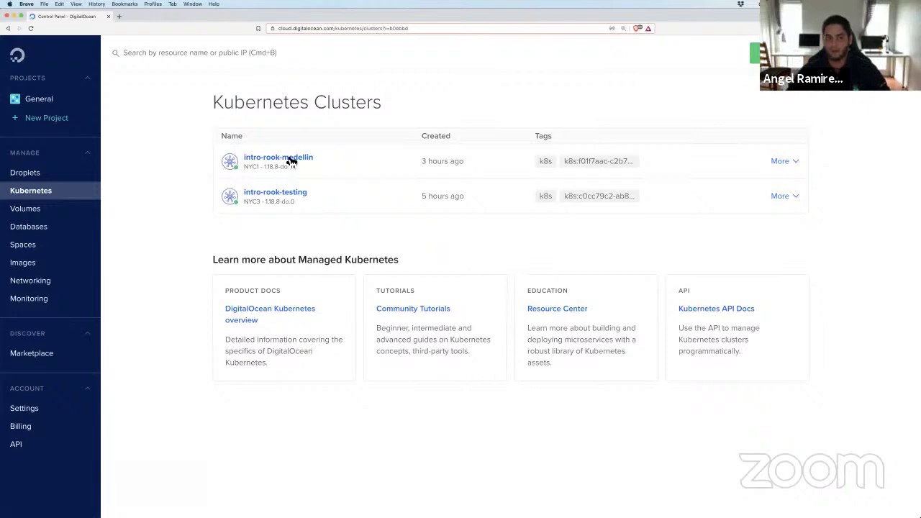
pyautogui.click(293, 157)
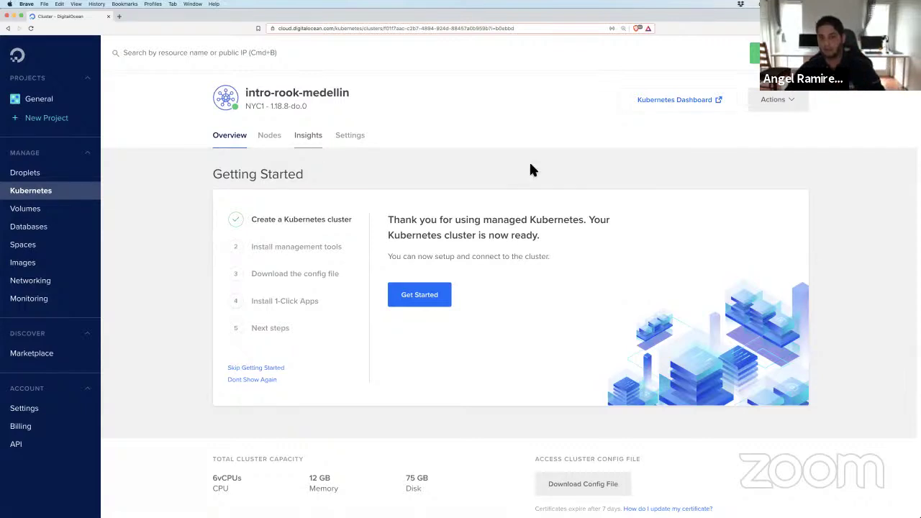
pyautogui.scroll(-10, 615, 193)
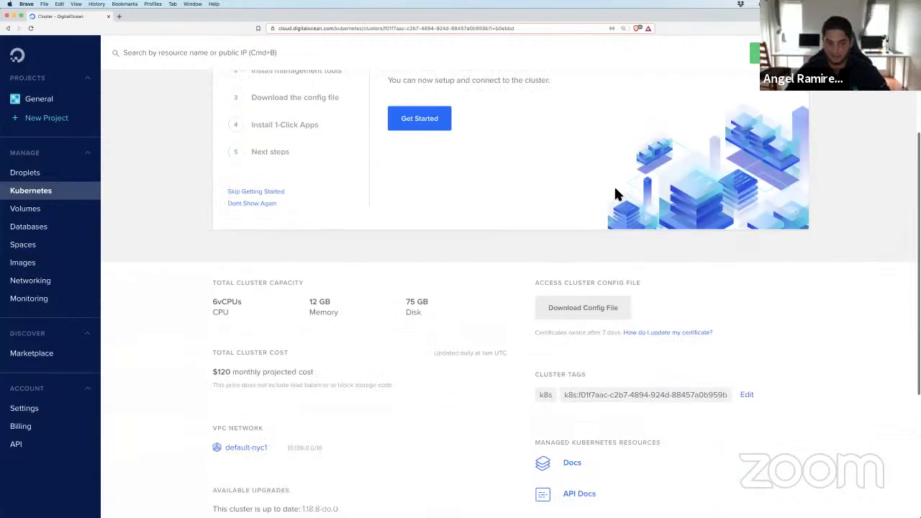
pyautogui.scroll(5, 615, 193)
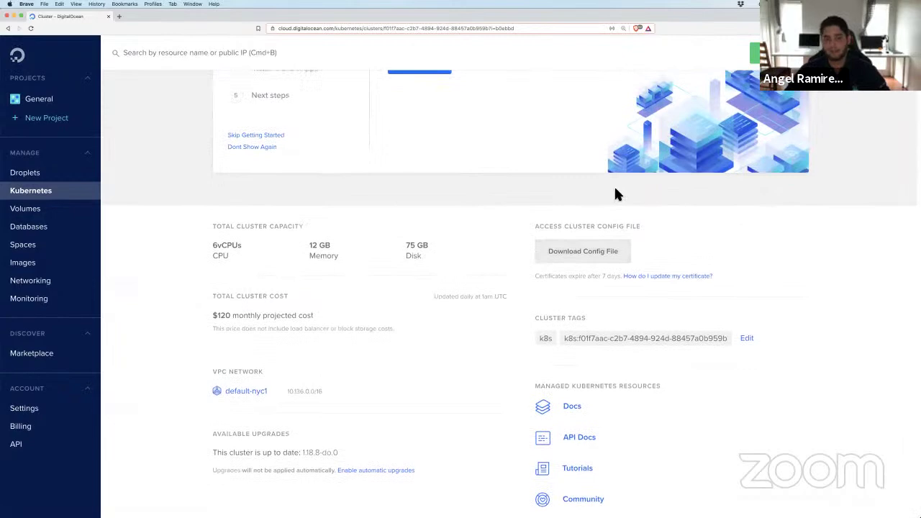
# - Switch to the Rook presentation in Google Slides, exit the slideshow and open the ¡Demo! slide in the editor
pyautogui.scroll(7, 615, 193)
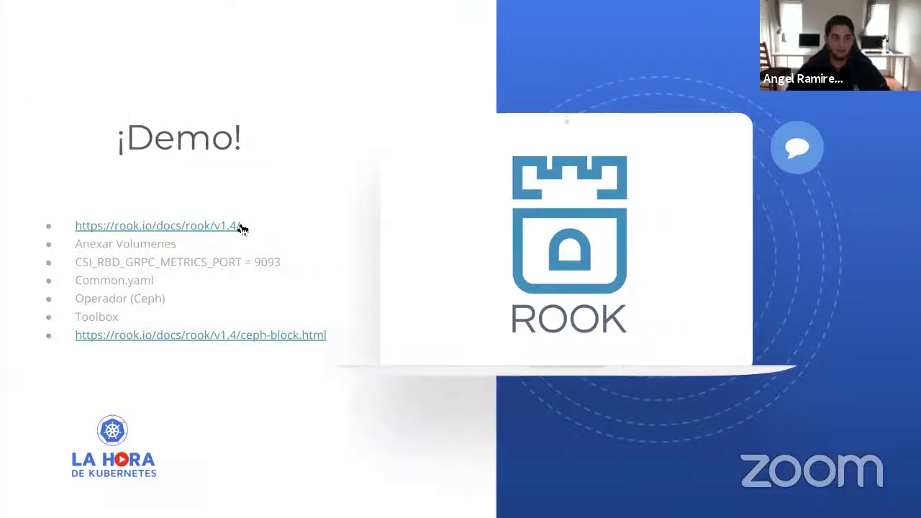
pyautogui.press('Right')
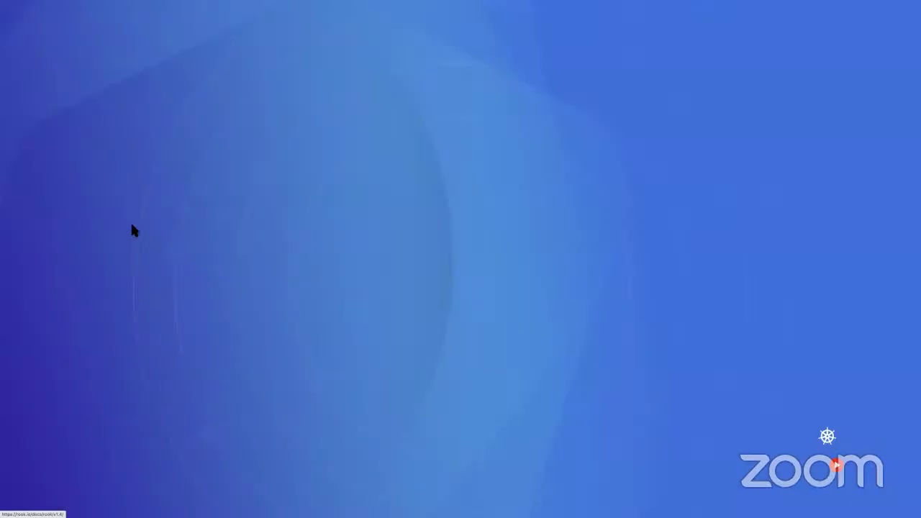
pyautogui.press('Right')
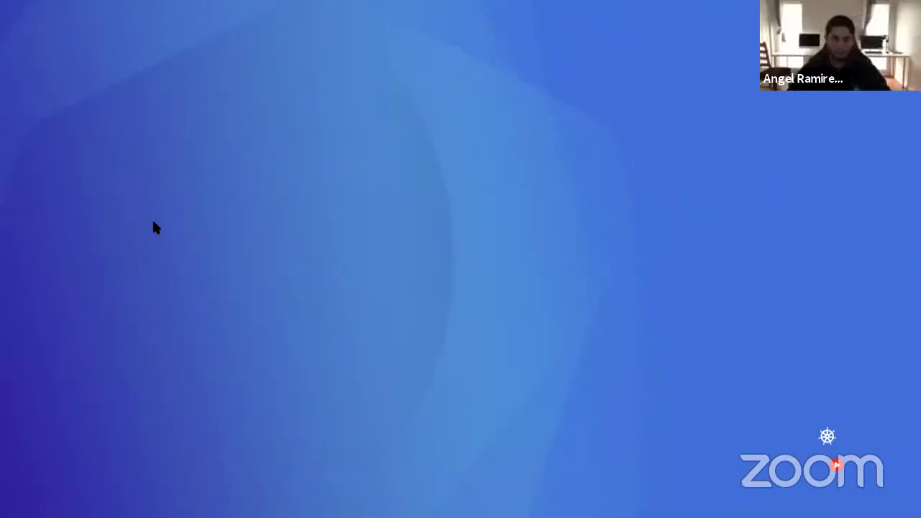
pyautogui.press('Escape')
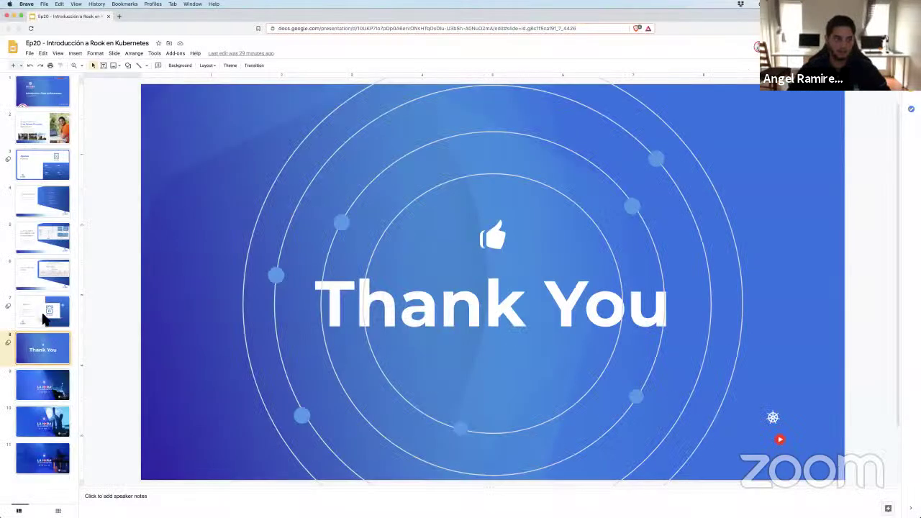
pyautogui.click(44, 317)
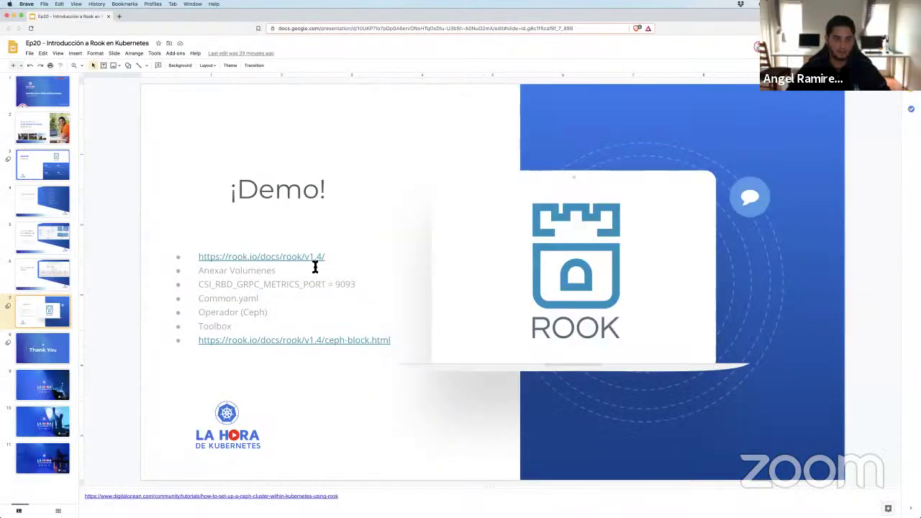
pyautogui.moveTo(326, 260); pyautogui.dragTo(189, 261)
pyautogui.press('super+c')
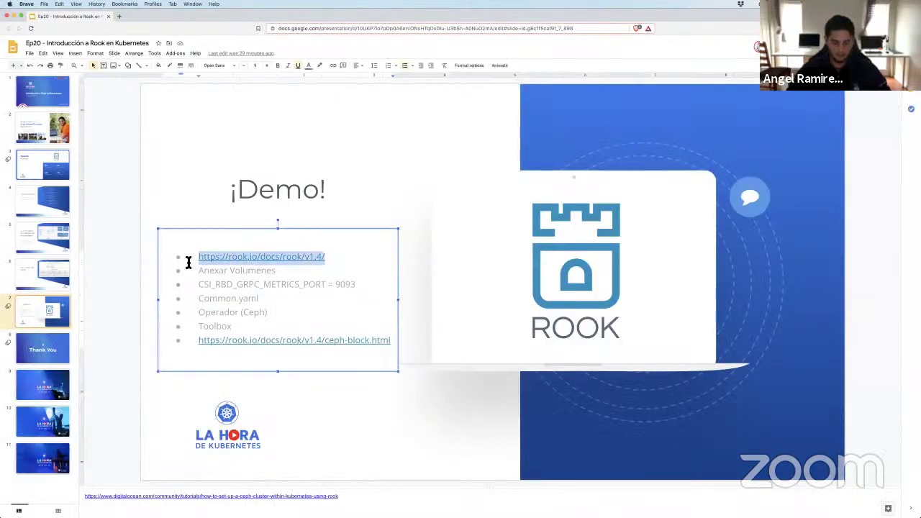
pyautogui.press('super+Tab')
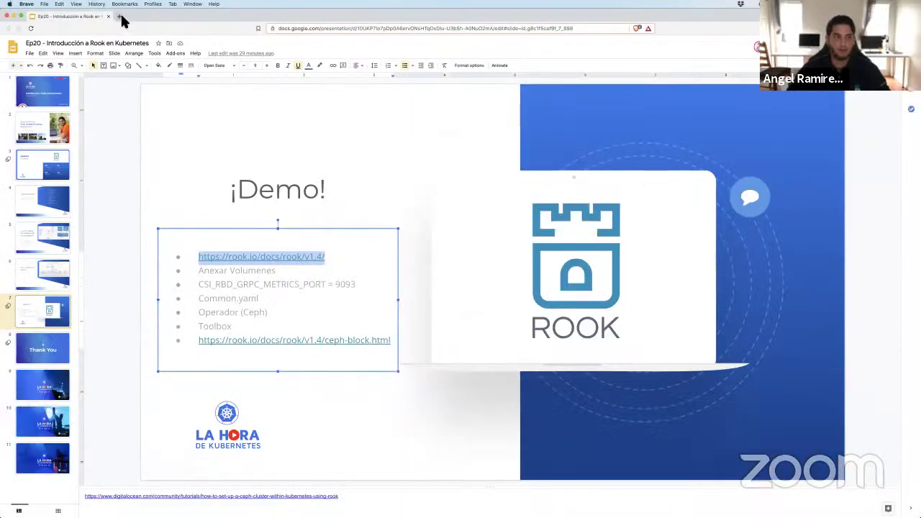
pyautogui.click(121, 17)
pyautogui.press('super+v')
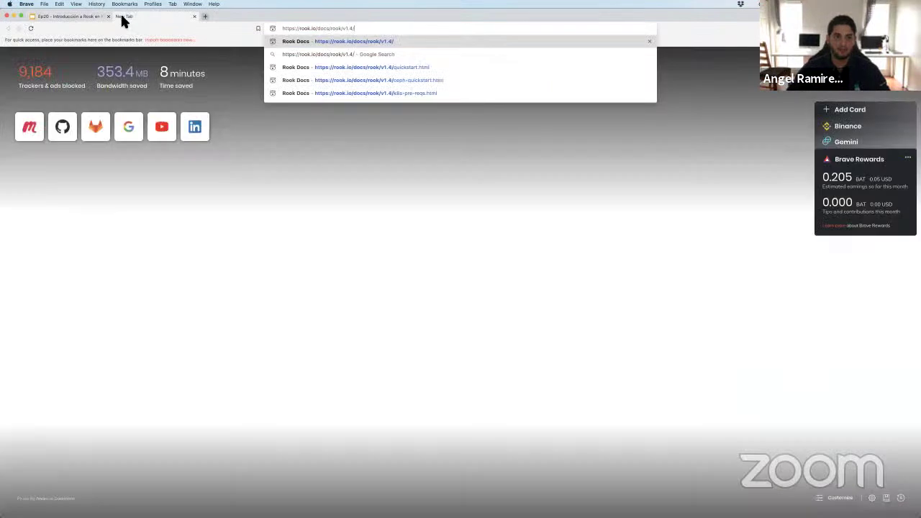
pyautogui.press('Return')
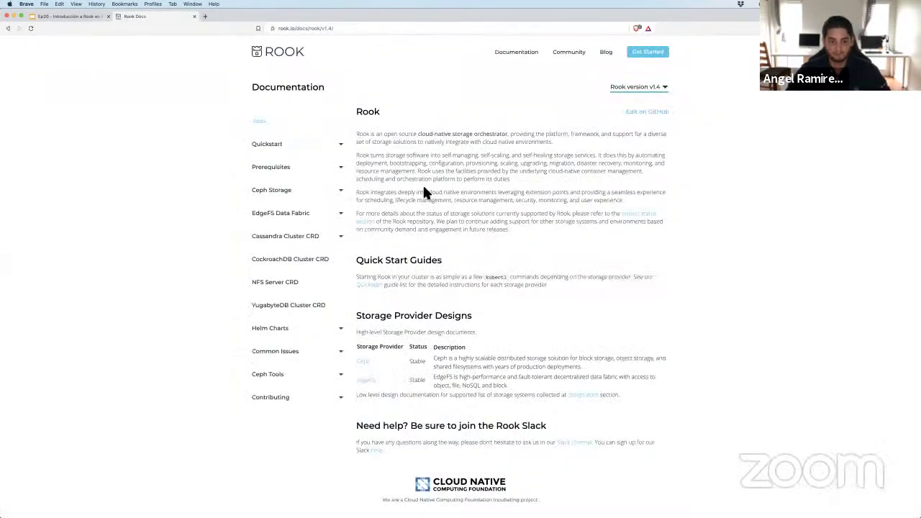
# - Enlarge the Rook v1.4 documentation page and skim its introduction, quick start guides and storage provider designs
pyautogui.press('super+plus')
pyautogui.press('super+plus')
pyautogui.press('super+plus')
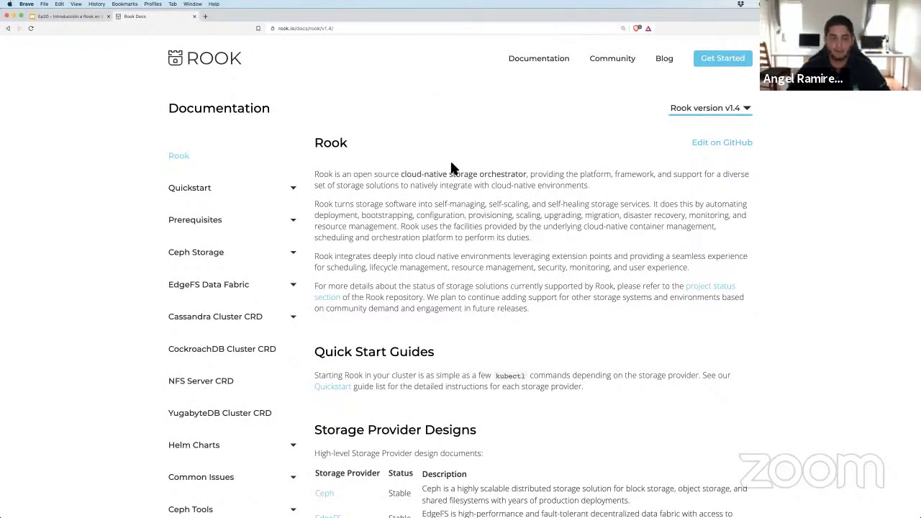
pyautogui.scroll(-3, 453, 169)
pyautogui.scroll(-2, 453, 169)
pyautogui.scroll(5, 455, 168)
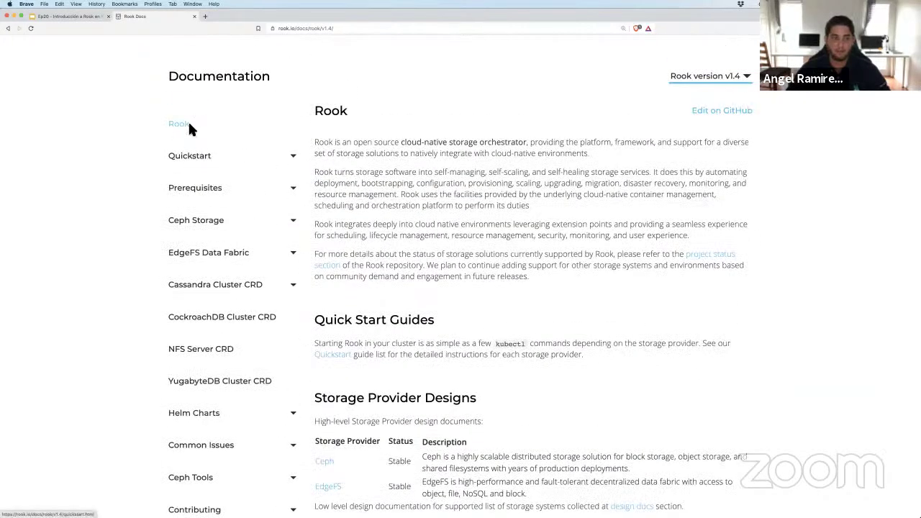
# - Open the Rook home page and go through each entry under Multiple Storage Providers, from Ceph to Yugabyte DB
pyautogui.scroll(1, 439, 74)
pyautogui.click(235, 64)
pyautogui.scroll(-10, 437, 203)
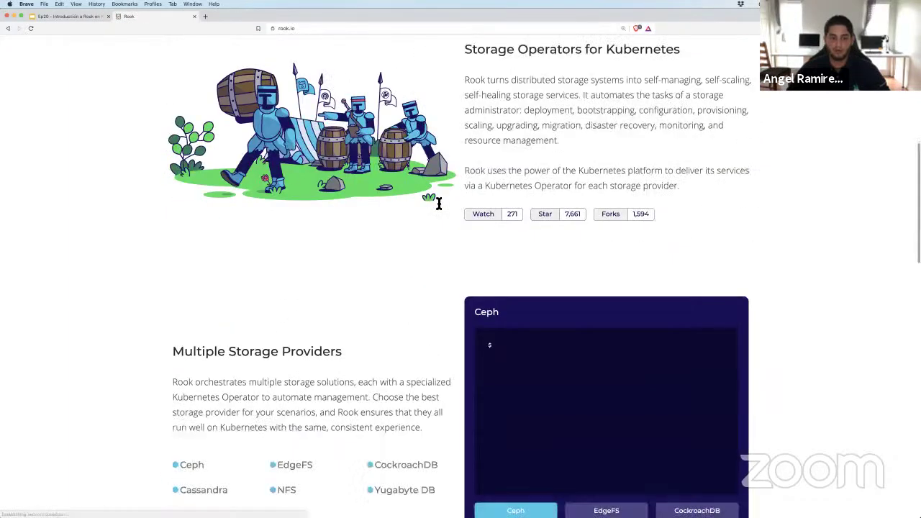
pyautogui.doubleClick(193, 199)
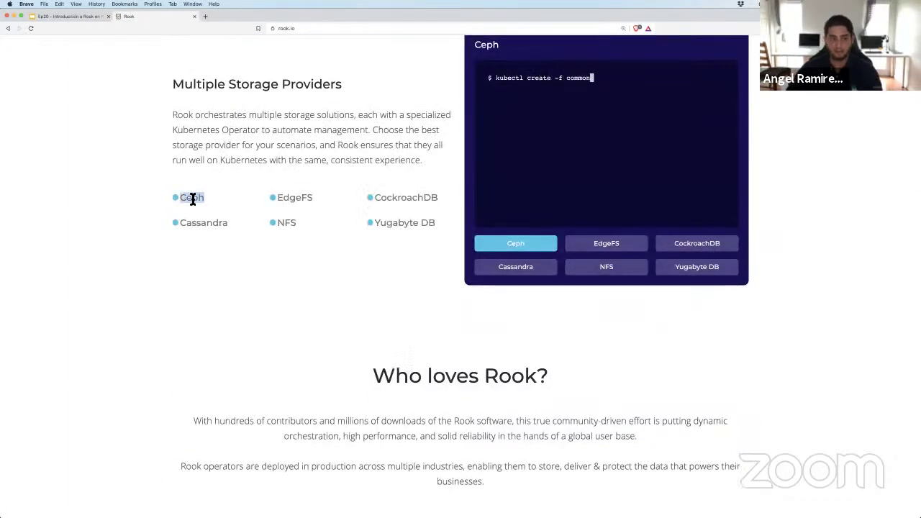
pyautogui.doubleClick(303, 200)
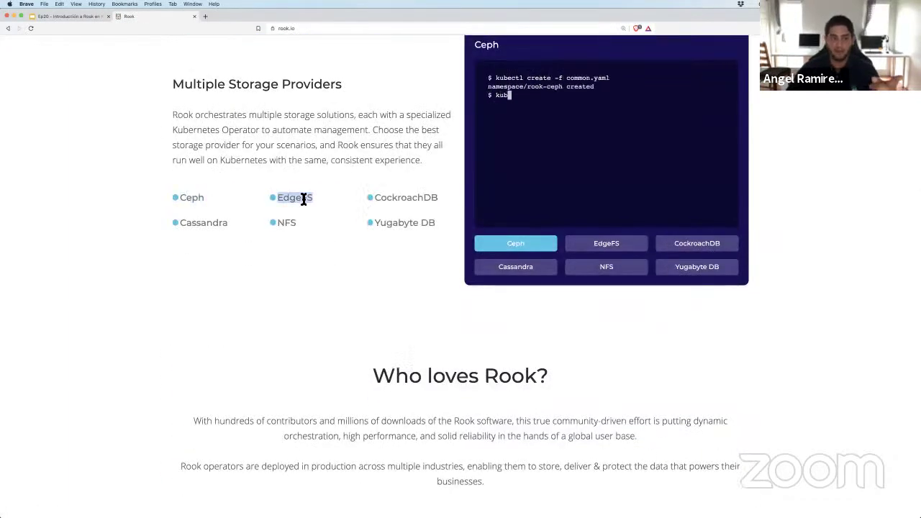
pyautogui.doubleClick(397, 201)
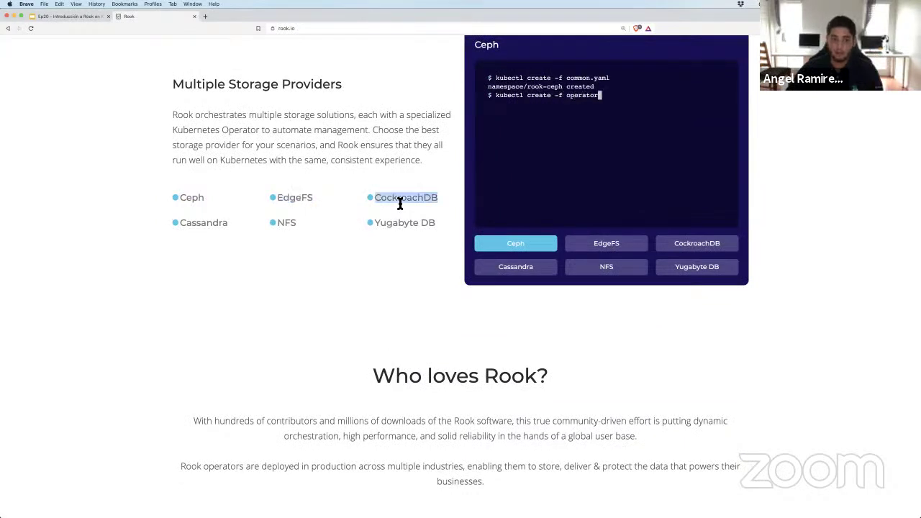
pyautogui.doubleClick(213, 226)
pyautogui.doubleClick(292, 223)
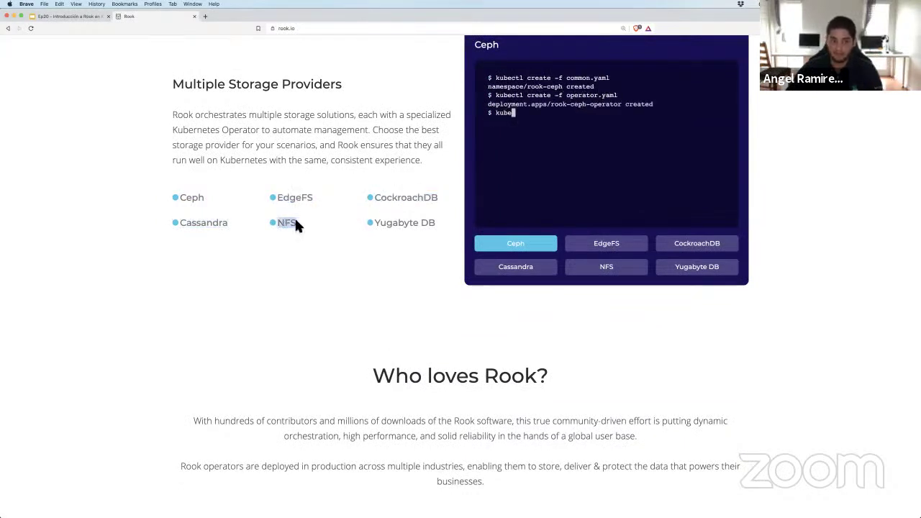
pyautogui.doubleClick(407, 223)
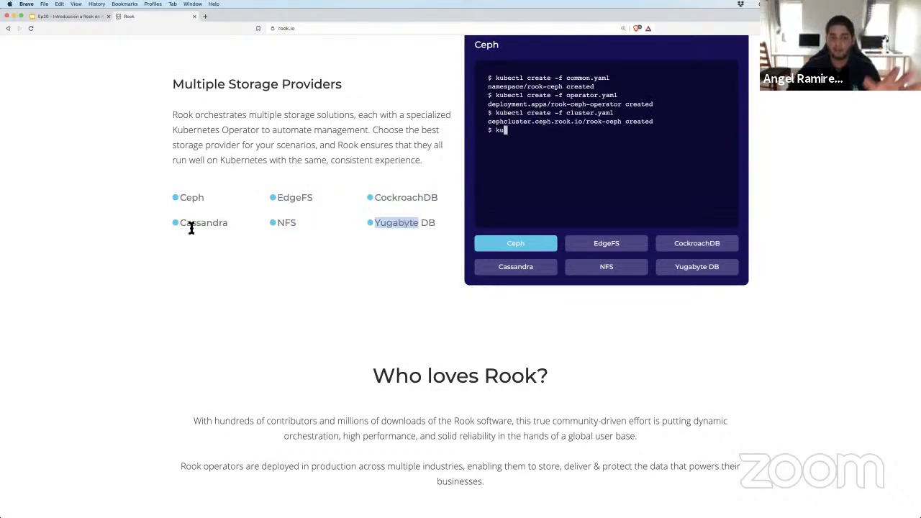
# - Revisit Ceph, EdgeFS and NFS in the storage providers list, highlighting their names for comparison
pyautogui.doubleClick(192, 199)
pyautogui.doubleClick(298, 201)
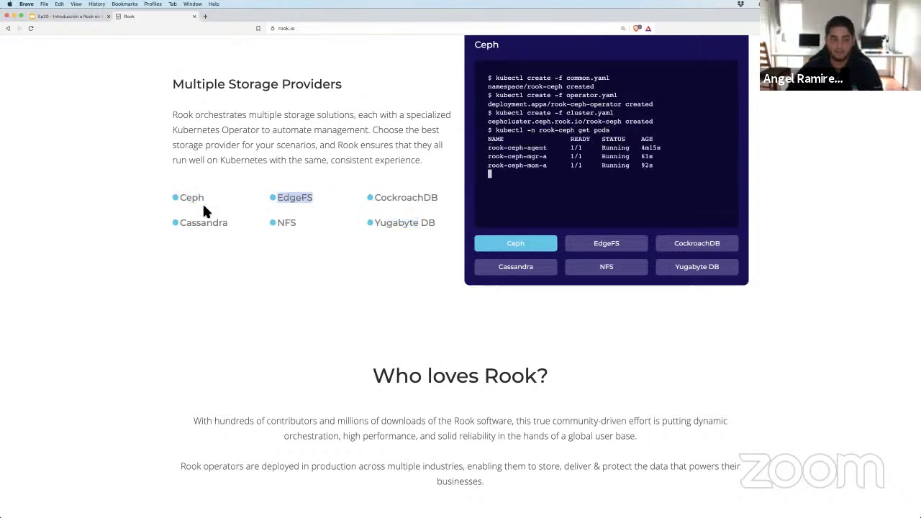
pyautogui.click(290, 228)
pyautogui.doubleClick(289, 225)
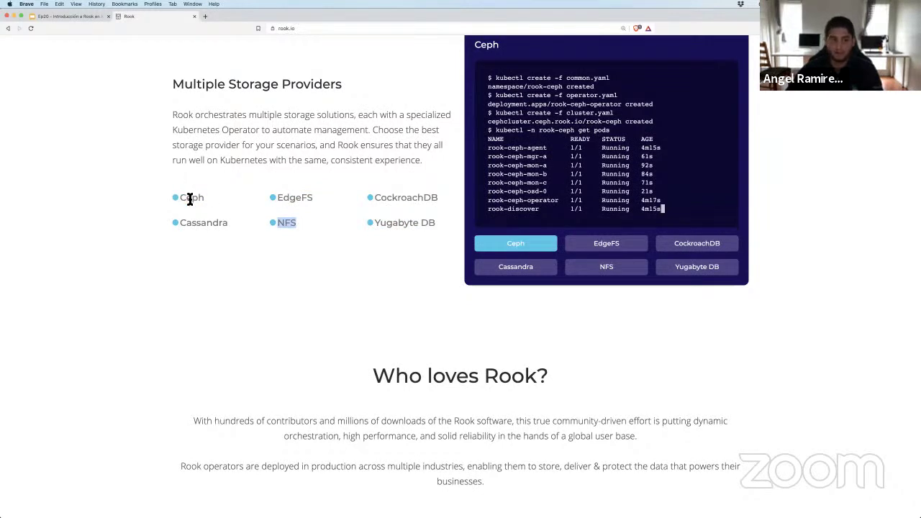
pyautogui.doubleClick(190, 199)
pyautogui.click(286, 224)
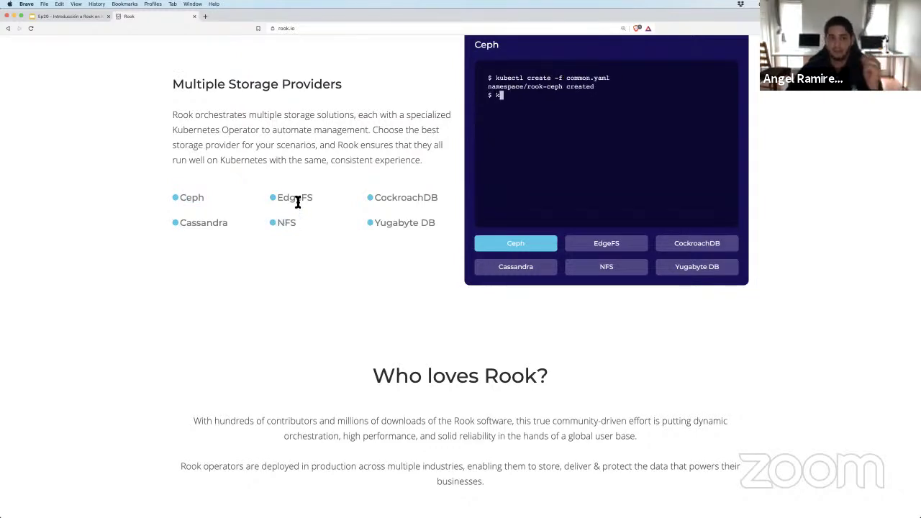
pyautogui.doubleClick(297, 201)
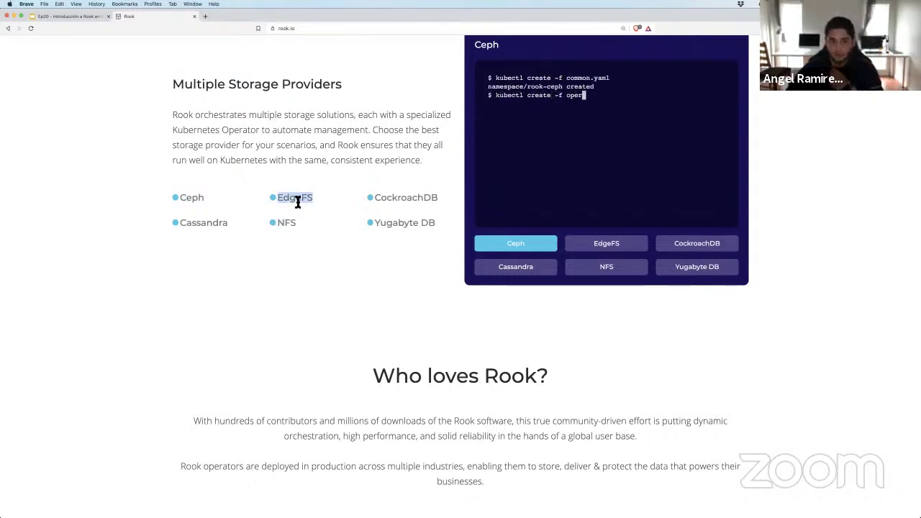